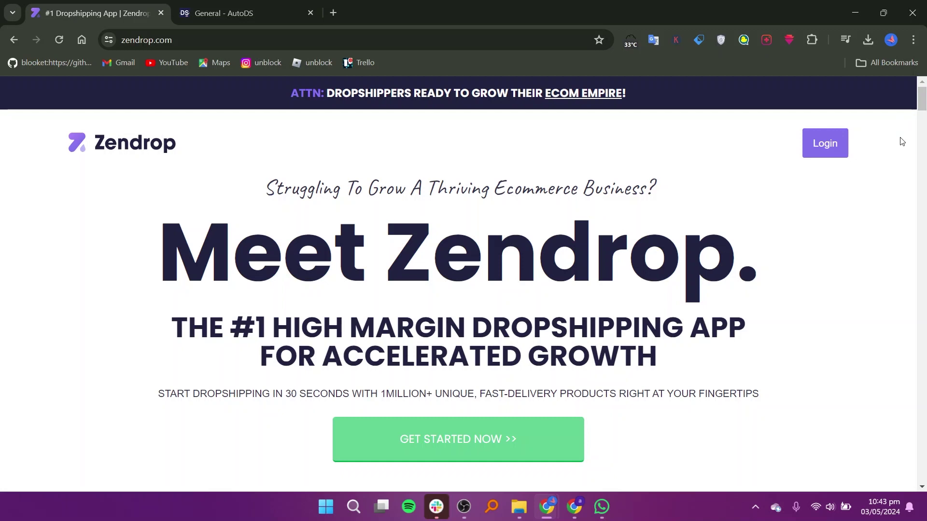
scroll(828, 276, down, 5)
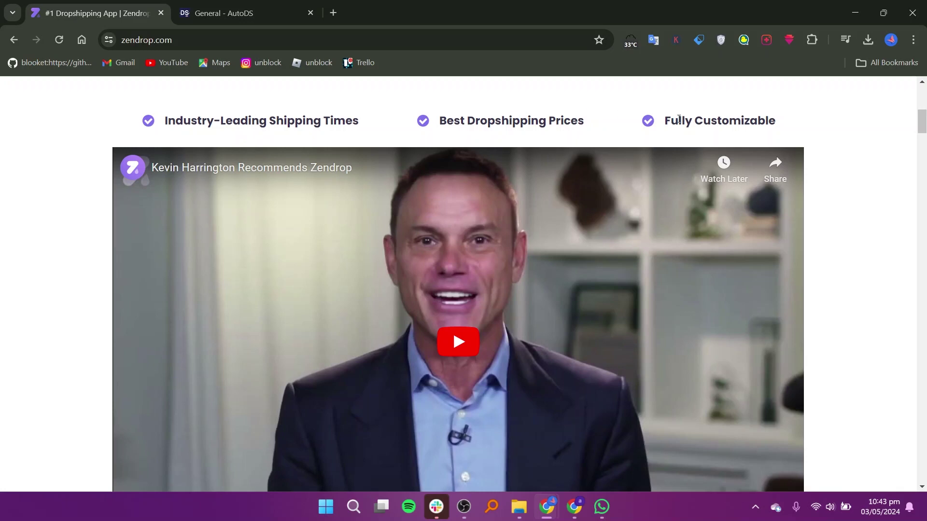
scroll(717, 114, down, 2)
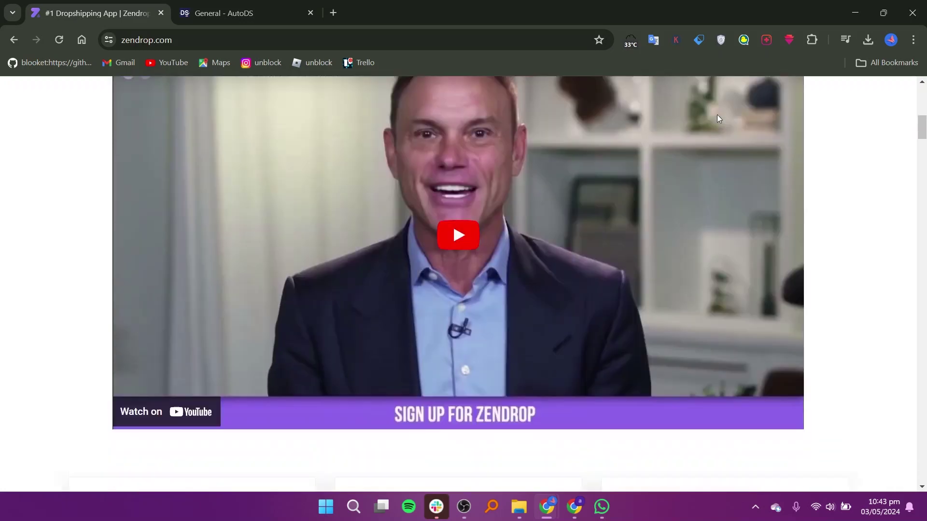
scroll(718, 114, down, 3)
scroll(717, 118, down, 1)
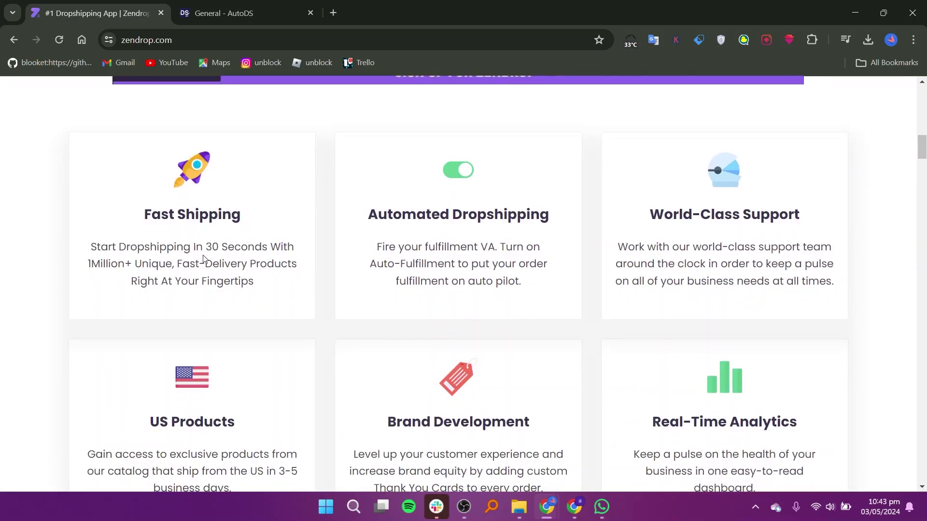
scroll(712, 293, down, 2)
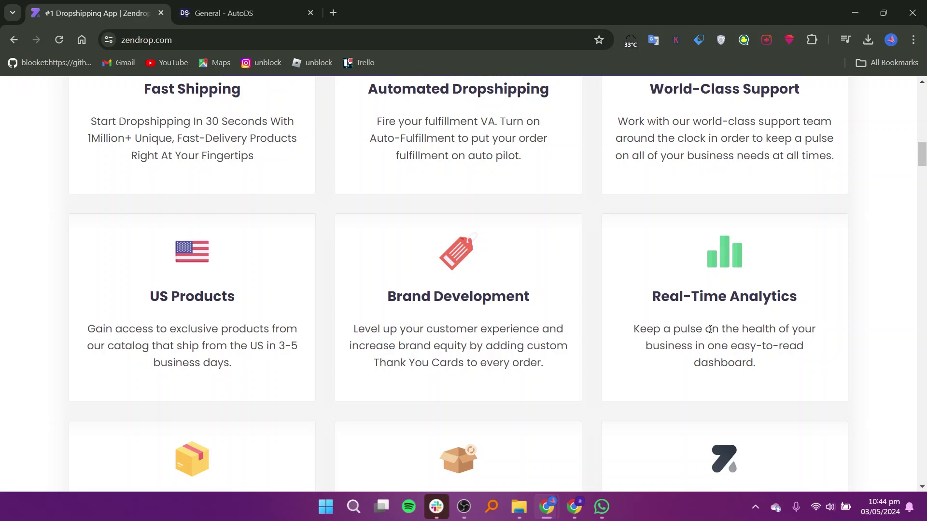
scroll(709, 329, down, 3)
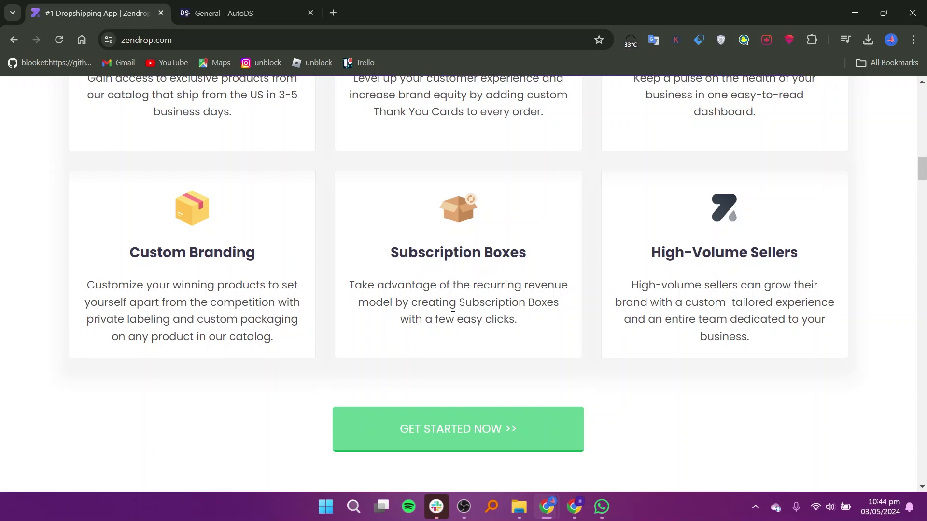
drag(925, 169, 925, 197)
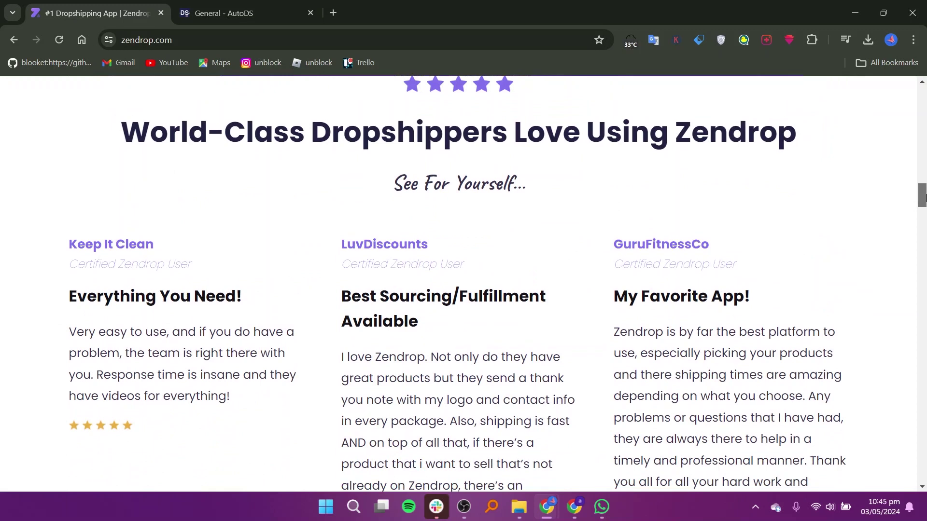
drag(925, 197, 925, 232)
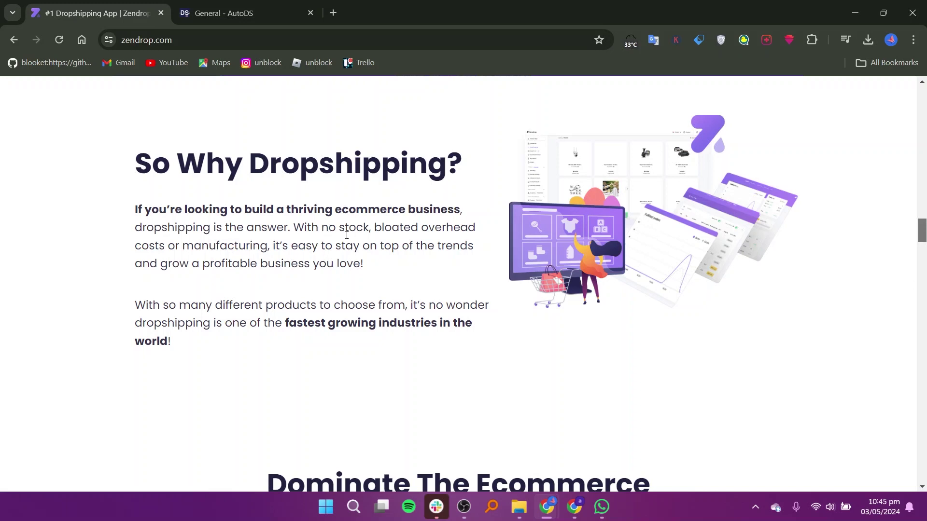
scroll(346, 235, down, 5)
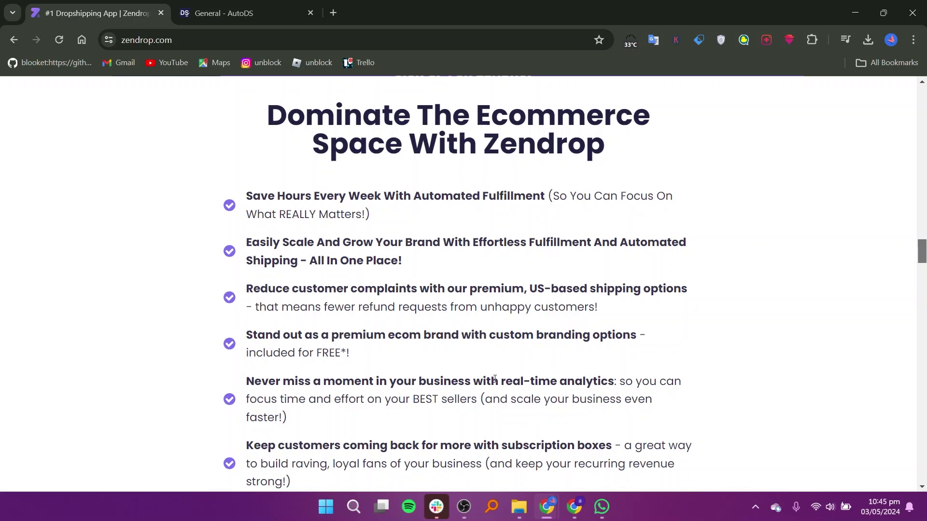
scroll(495, 380, down, 2)
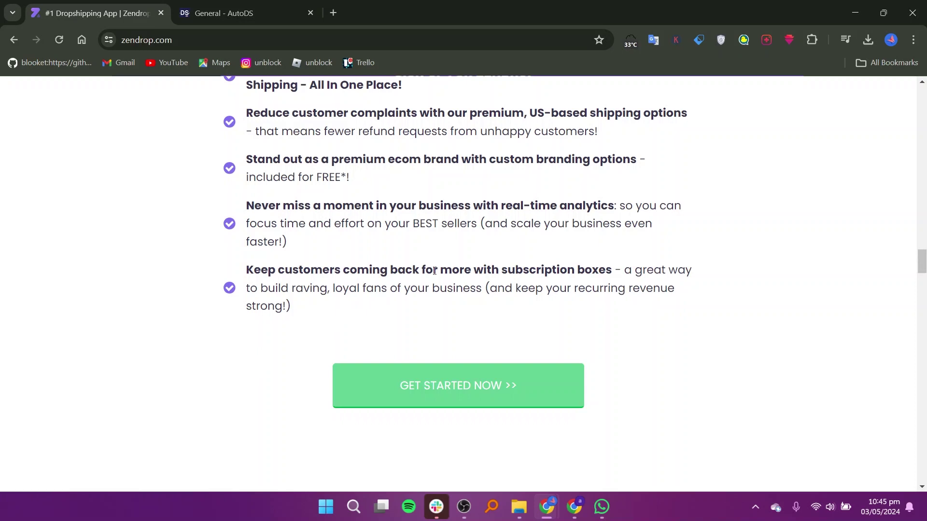
scroll(554, 270, down, 2)
scroll(554, 270, down, 3)
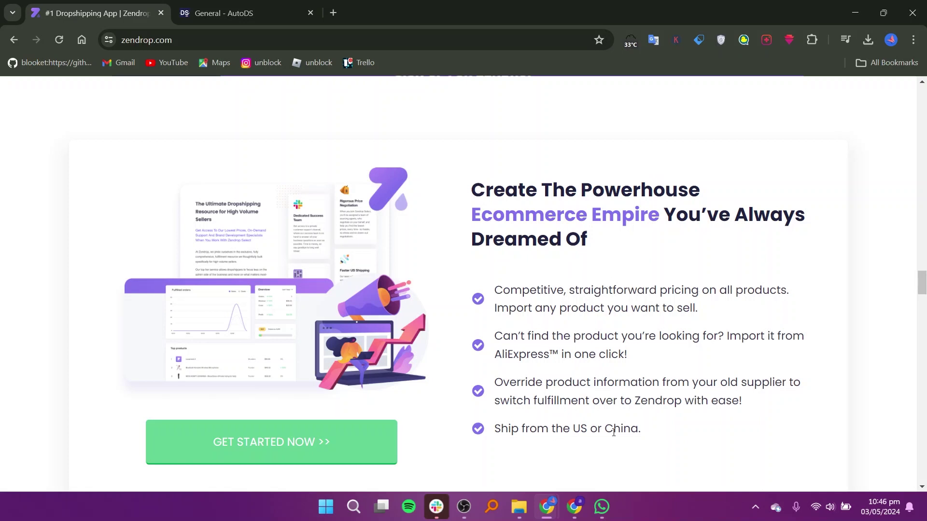
scroll(637, 431, down, 1)
scroll(637, 431, down, 2)
scroll(637, 431, down, 3)
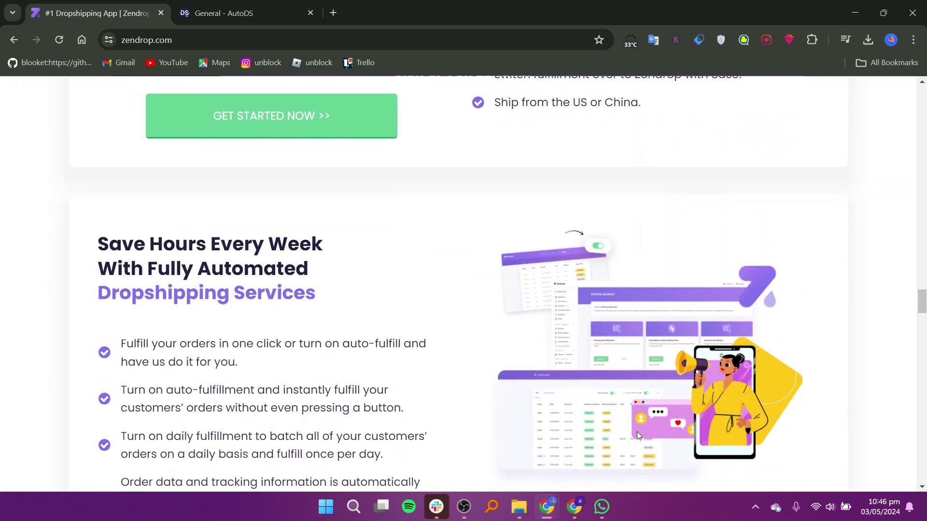
scroll(356, 348, down, 1)
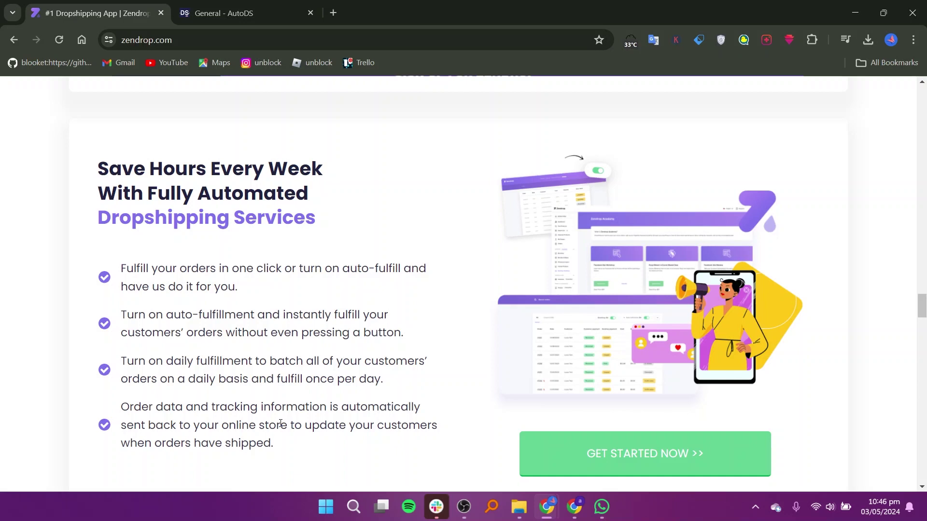
scroll(280, 425, down, 6)
scroll(271, 454, up, 1)
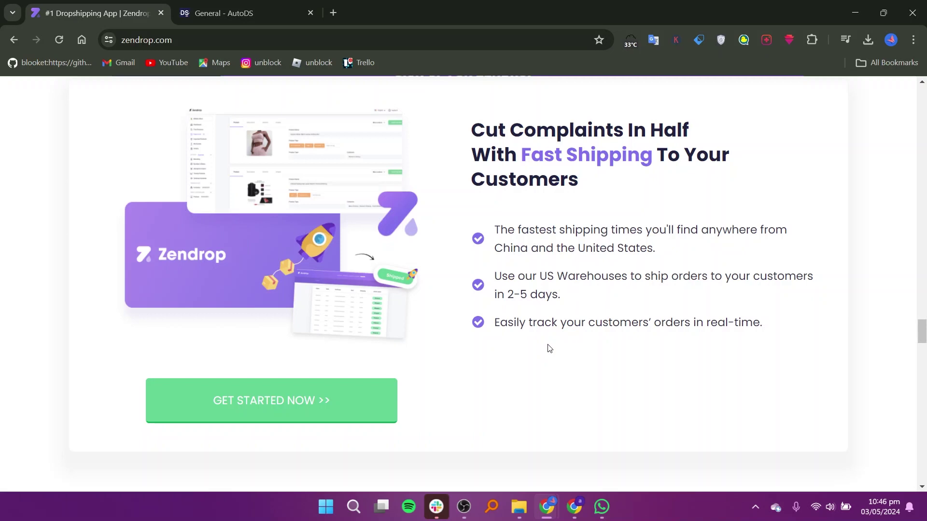
drag(922, 335, 922, 416)
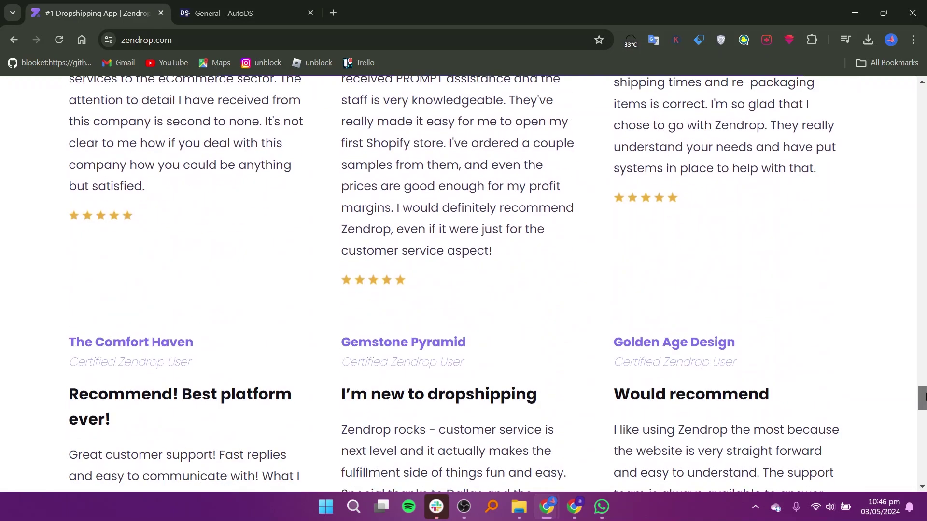
mouse_move(922, 415)
mouse_down()
mouse_move(922, 471)
mouse_move(923, 98)
mouse_up()
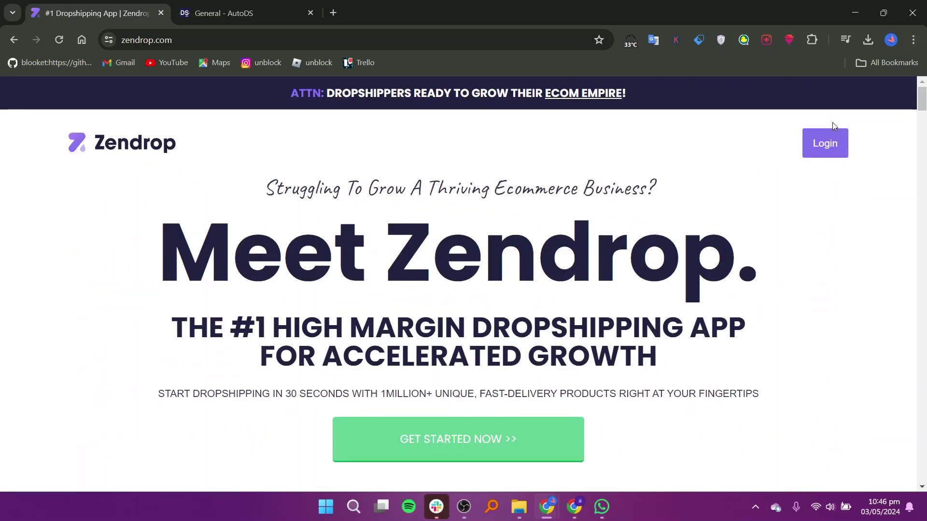
Sign in to Zendrop and land on the Dashboard with its zero-order seven-day overview
click(826, 152)
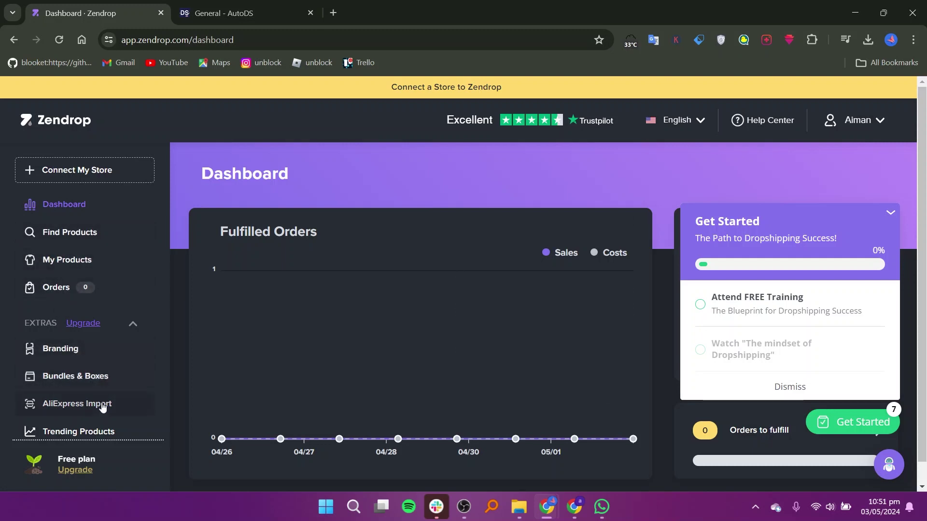
click(85, 236)
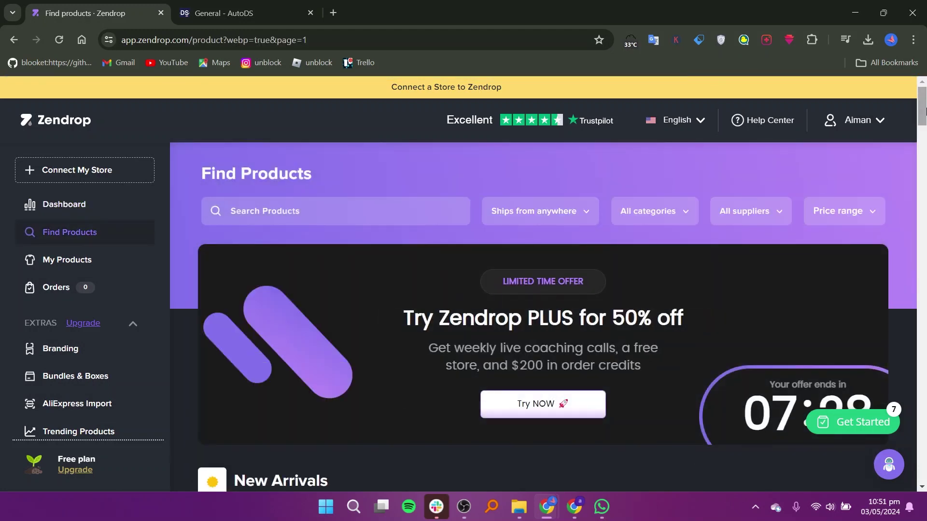
drag(924, 110, 925, 234)
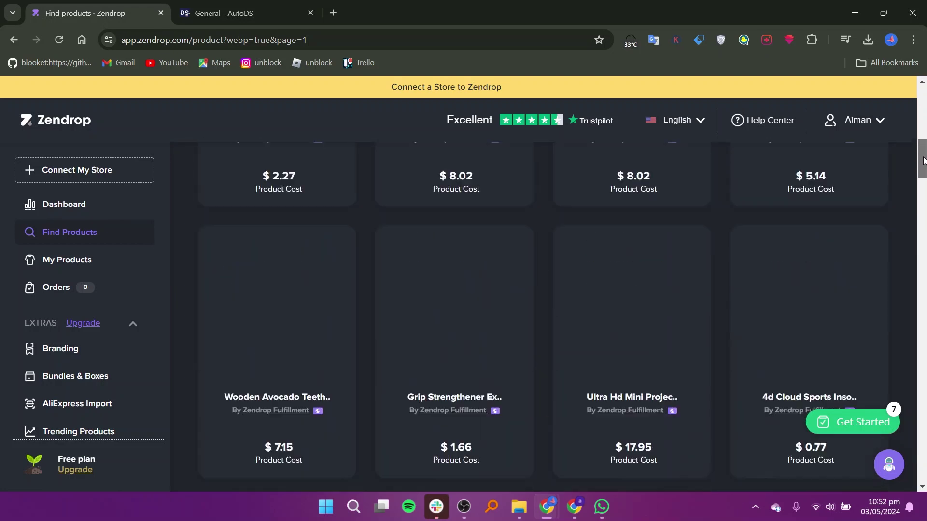
drag(925, 234, 924, 62)
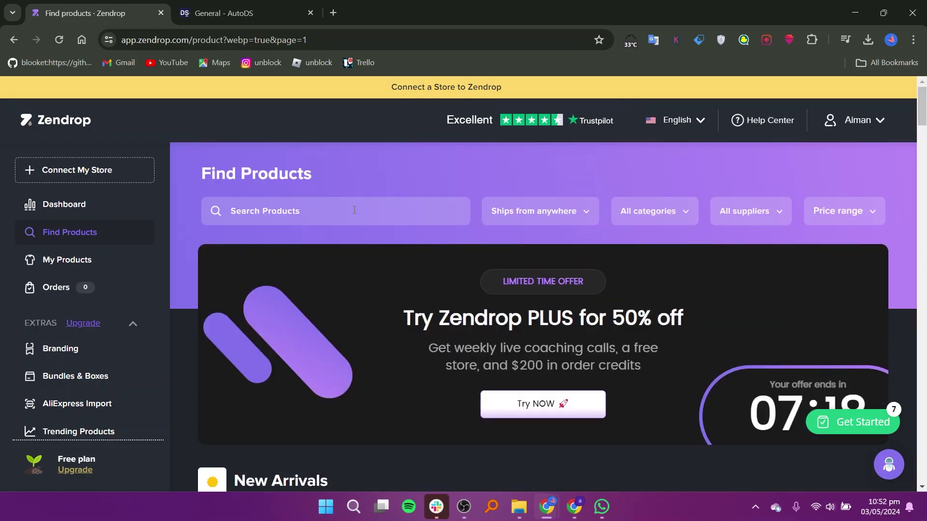
Filter the Zendrop catalogue to Bags & Wallets, then switch to the AutoDS tab
click(660, 217)
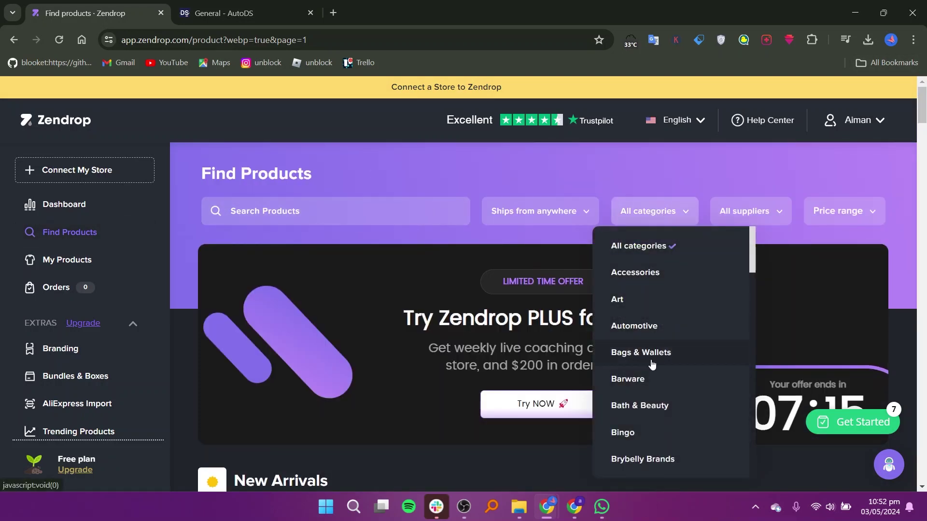
click(652, 362)
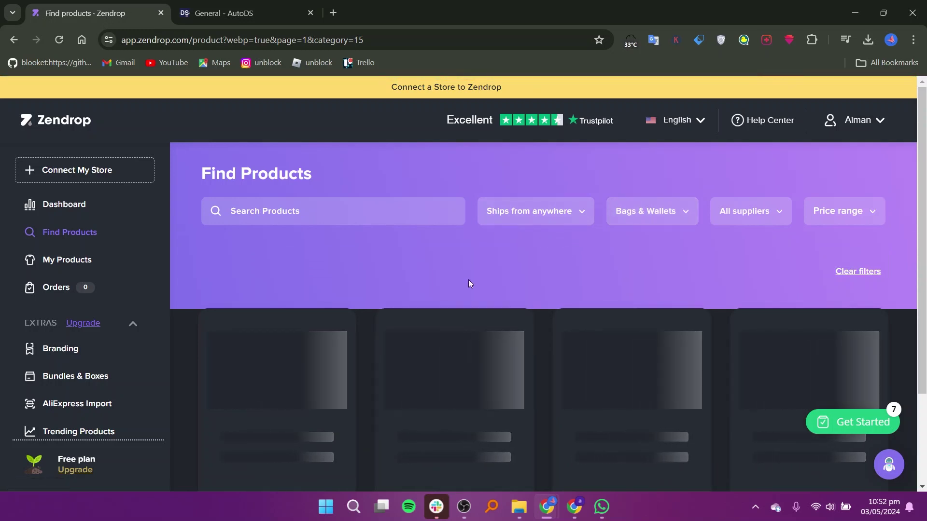
key(ctrl+Tab)
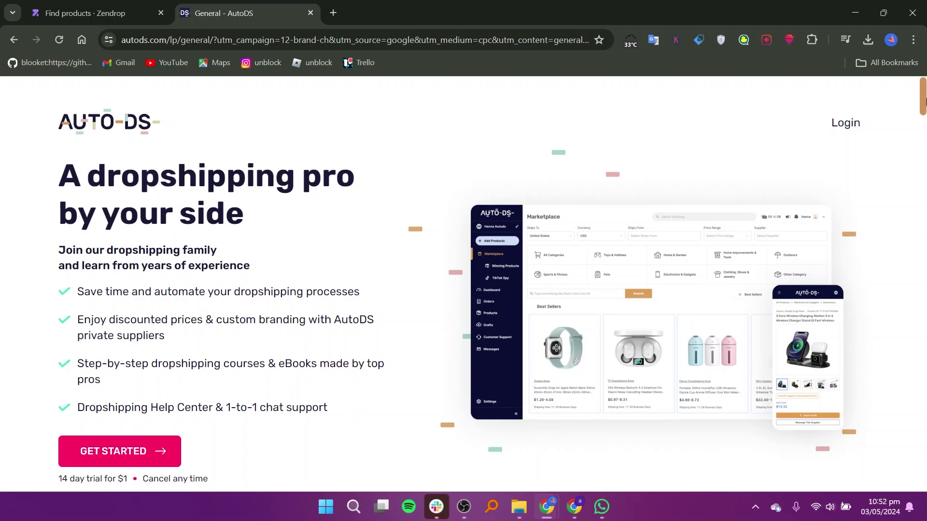
drag(923, 98, 925, 152)
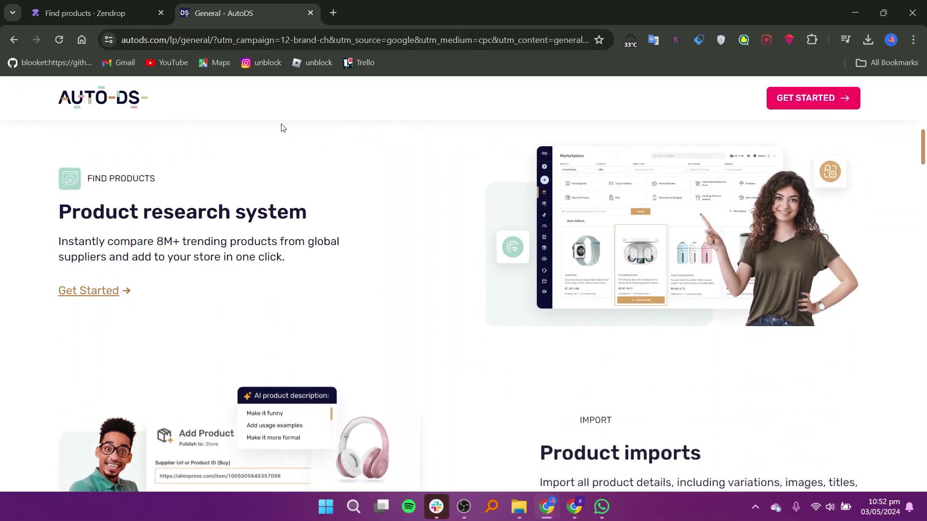
scroll(590, 318, down, 2)
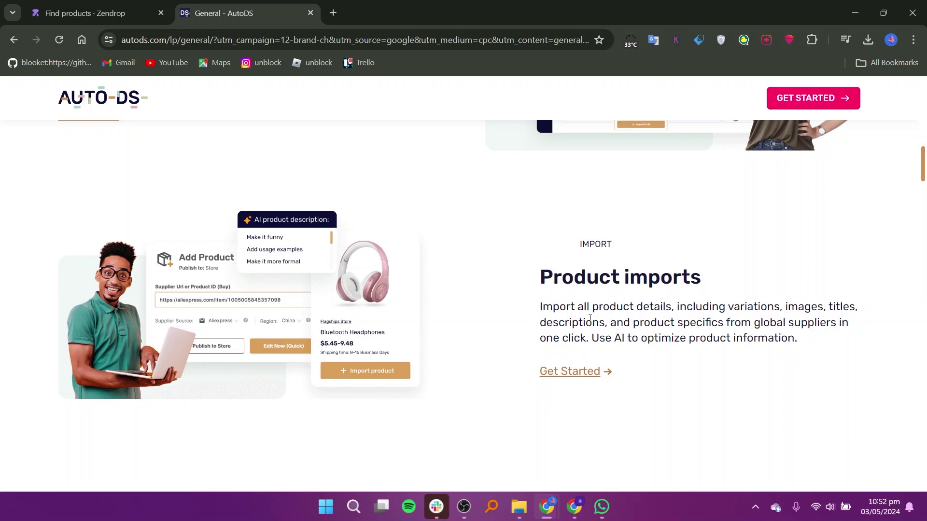
scroll(591, 319, down, 4)
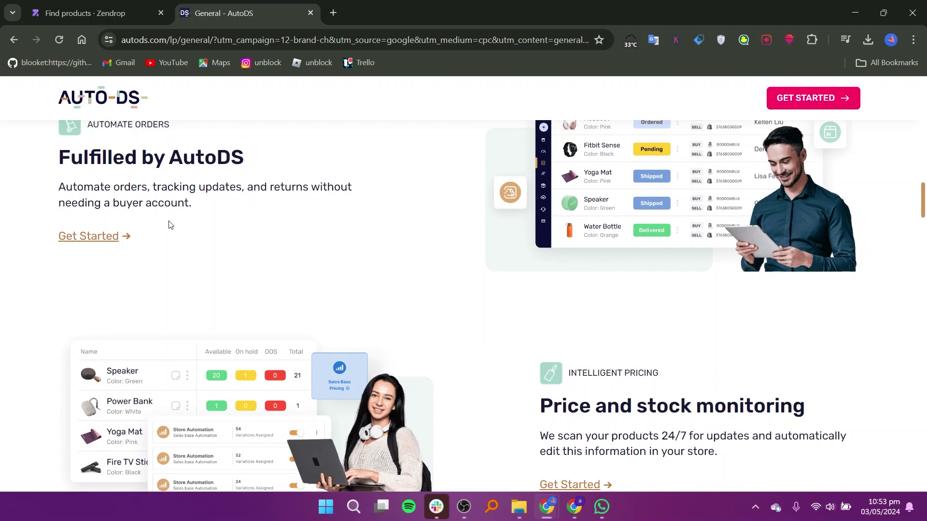
scroll(685, 310, down, 1)
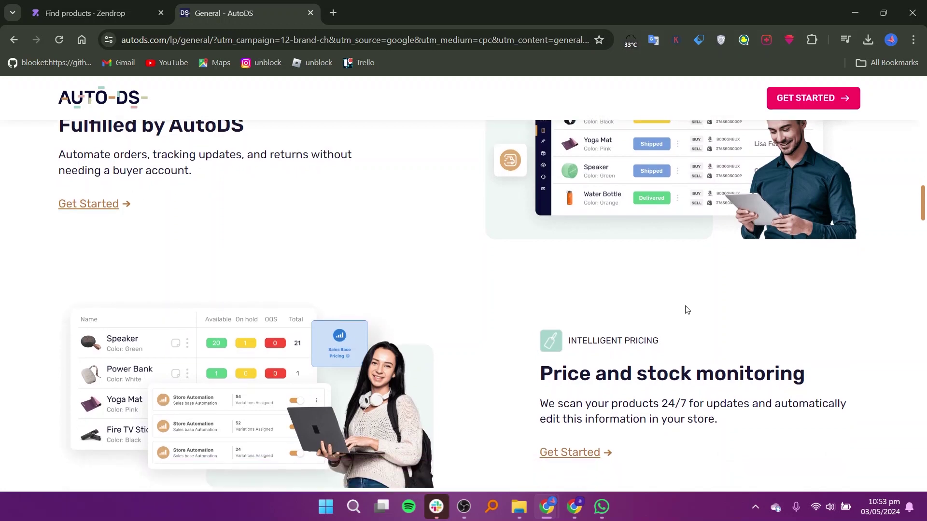
scroll(686, 310, down, 2)
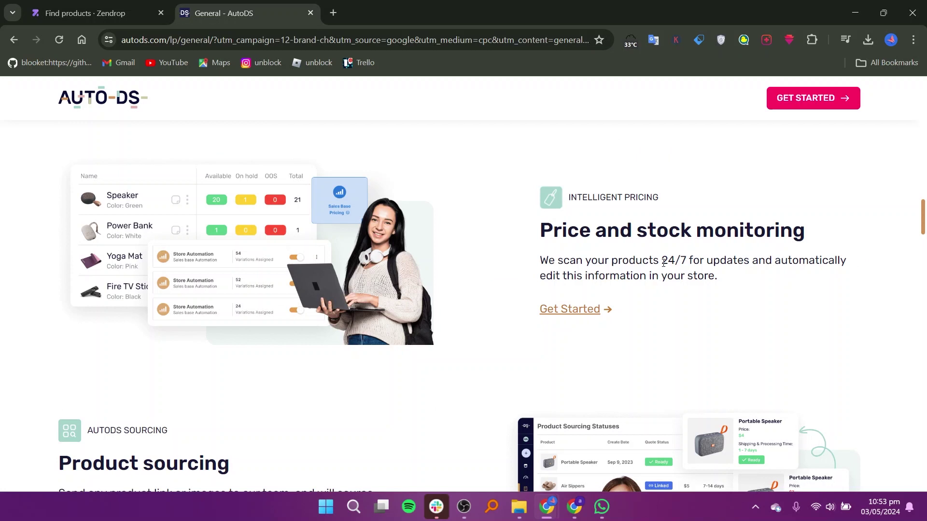
scroll(697, 257, down, 3)
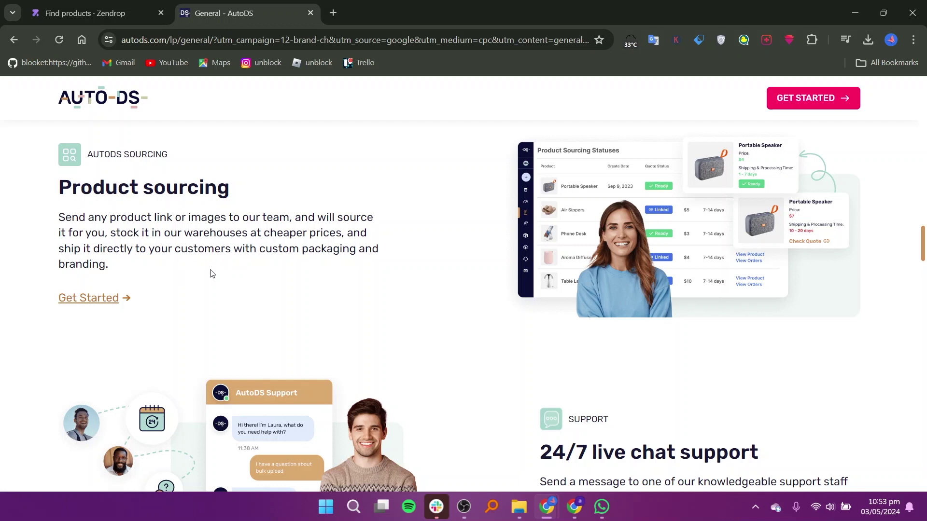
scroll(609, 273, down, 3)
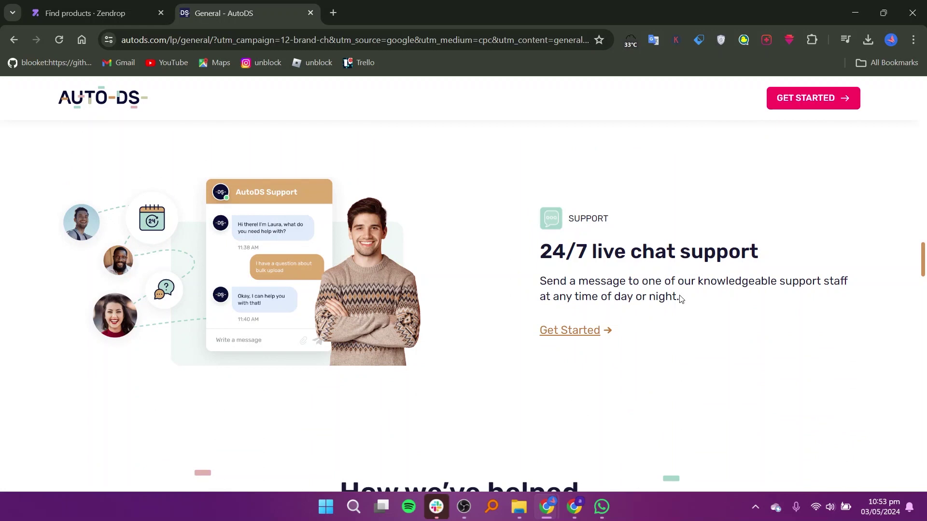
scroll(458, 323, down, 4)
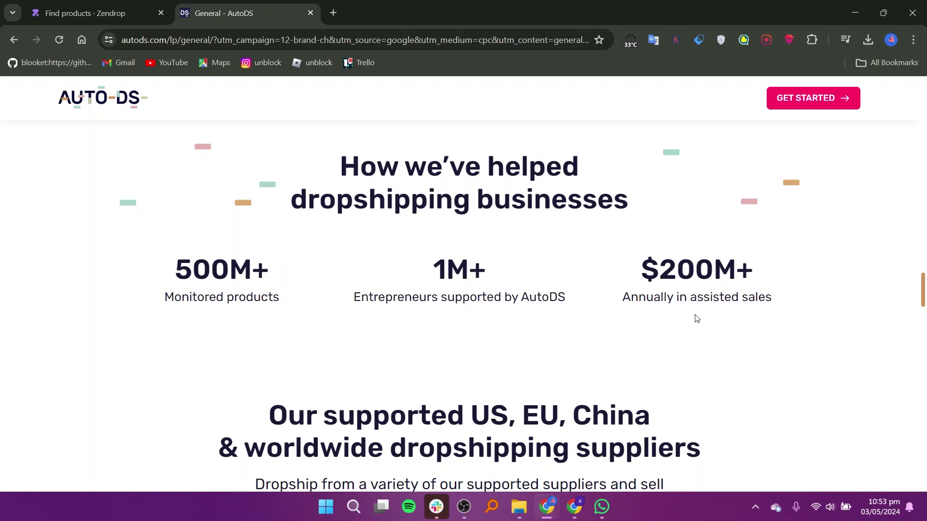
scroll(695, 319, down, 3)
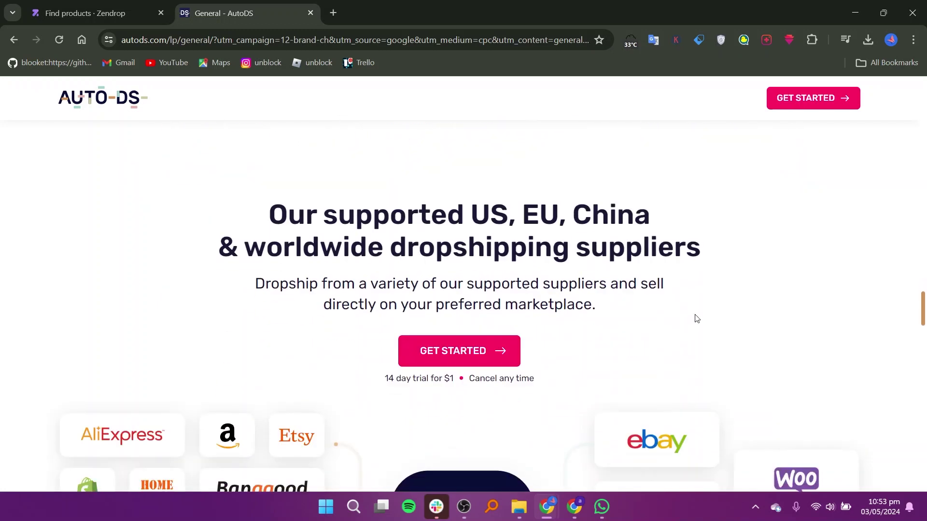
scroll(695, 319, down, 2)
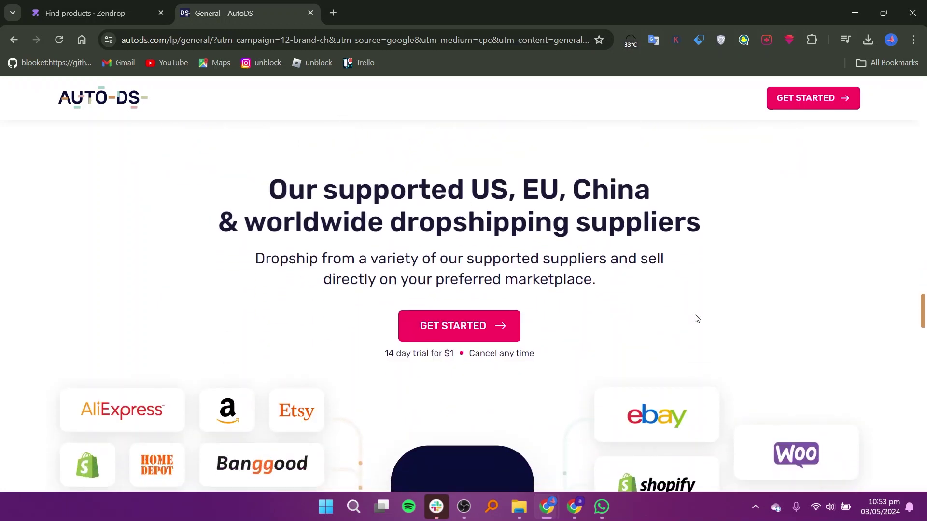
scroll(696, 319, down, 1)
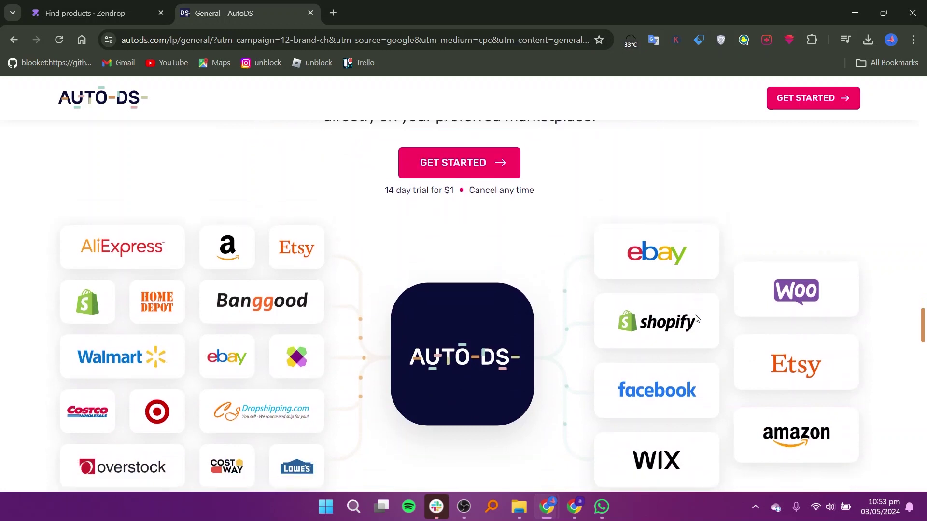
scroll(695, 319, down, 1)
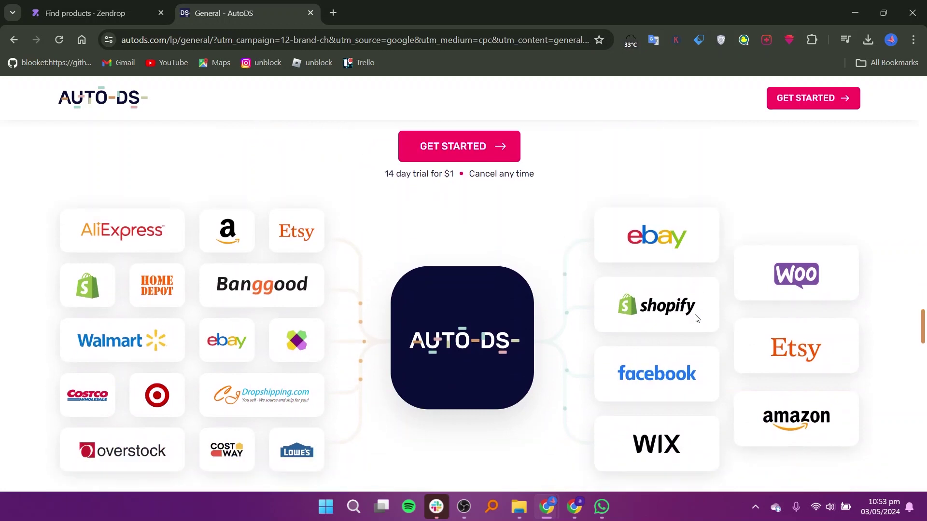
scroll(696, 319, down, 1)
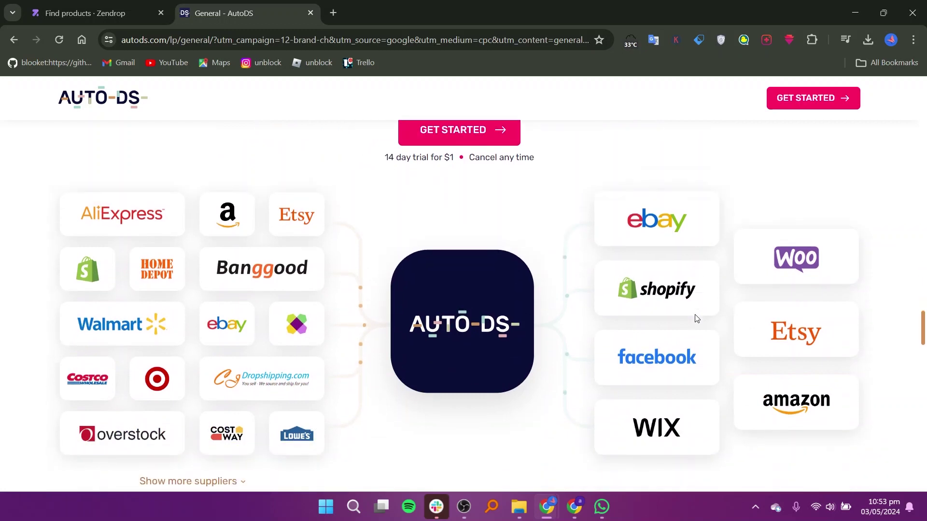
scroll(695, 319, down, 1)
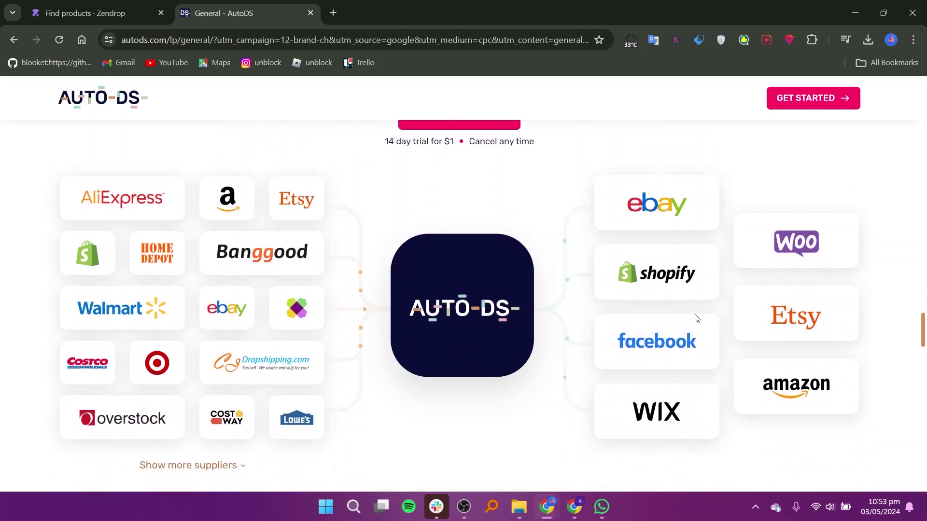
scroll(695, 319, down, 5)
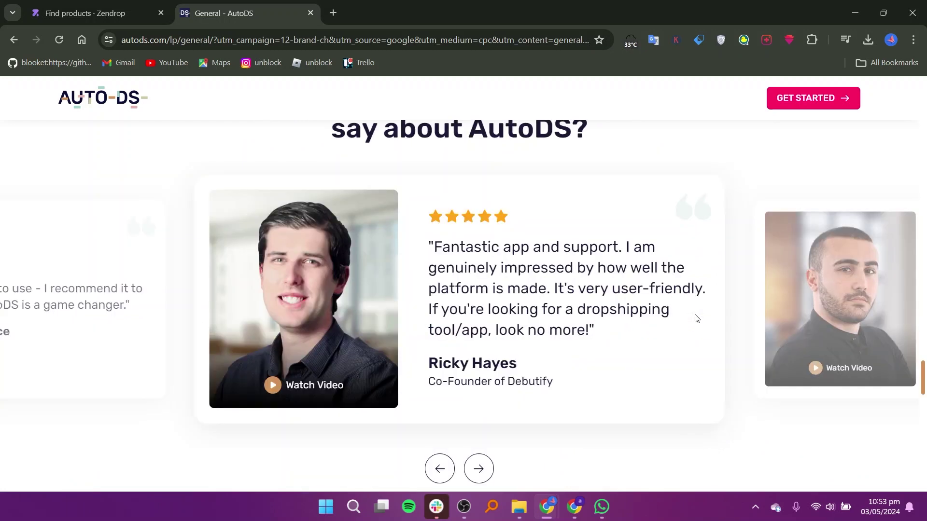
scroll(696, 319, down, 1)
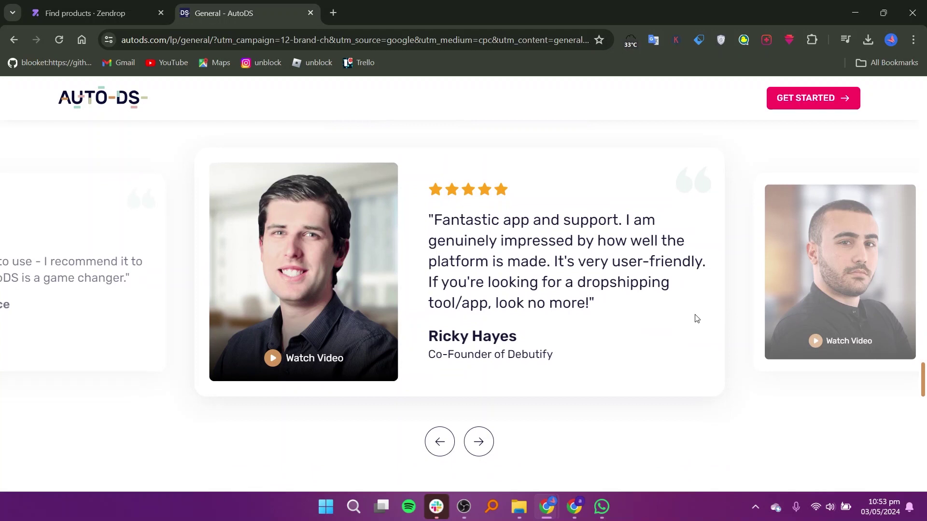
scroll(695, 319, down, 5)
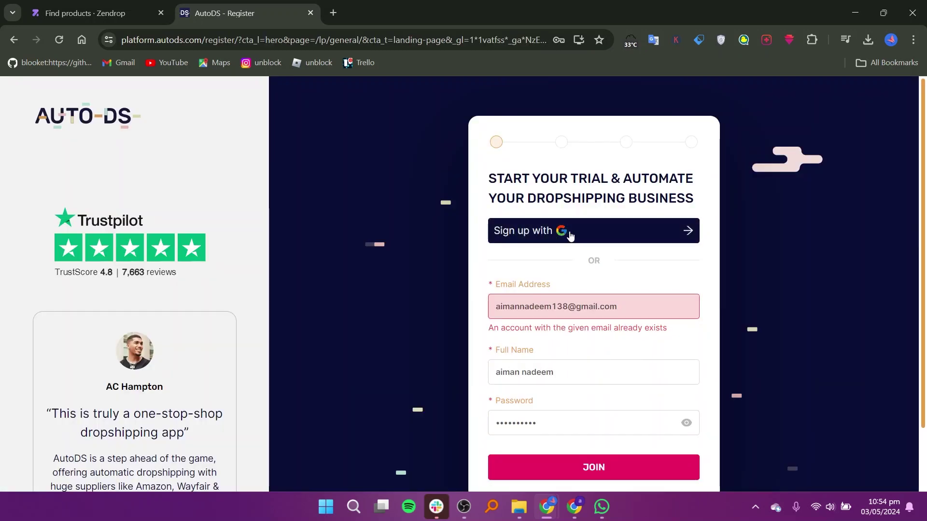
Start the AutoDS trial signup, attempt Google sign-up, then log in with an existing account
click(570, 236)
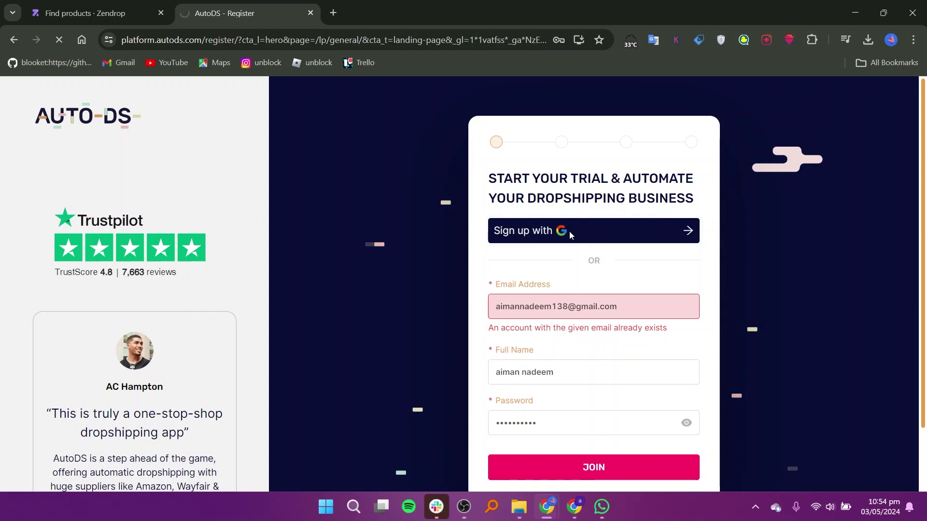
click(569, 232)
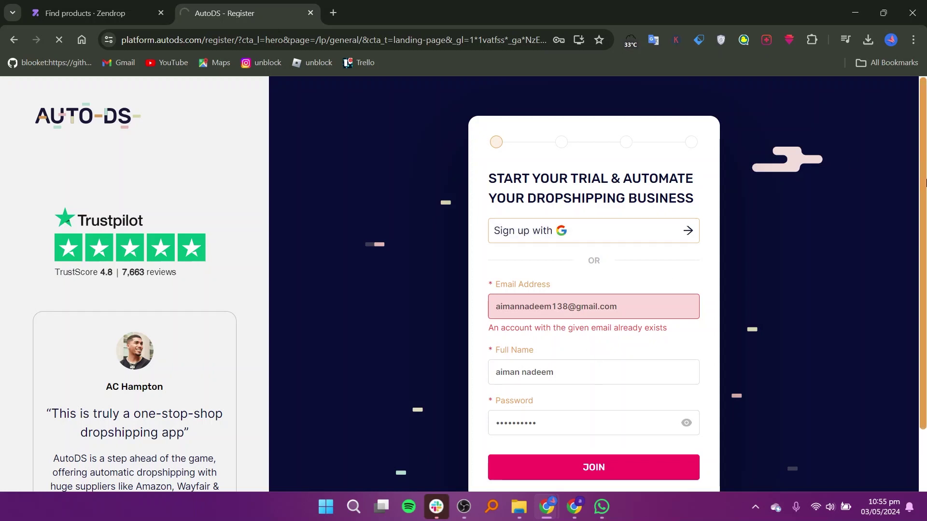
drag(926, 212, 926, 281)
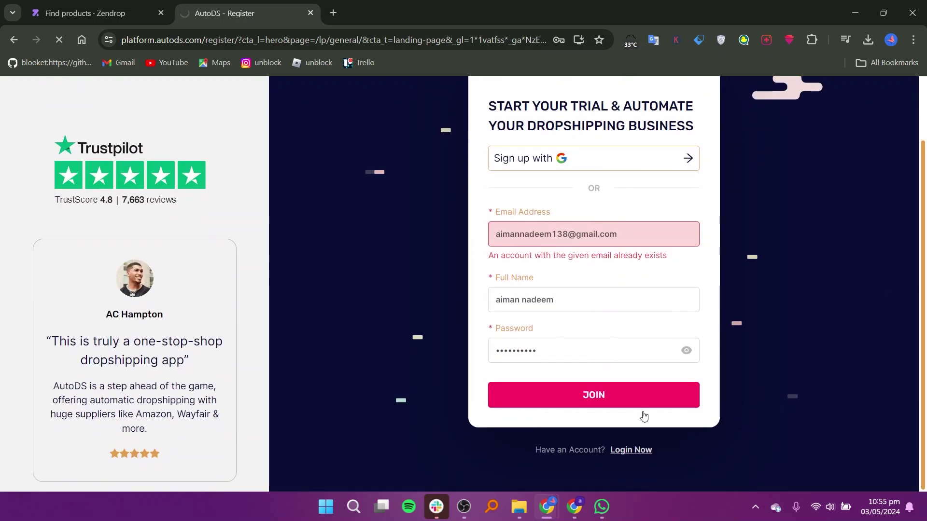
click(636, 450)
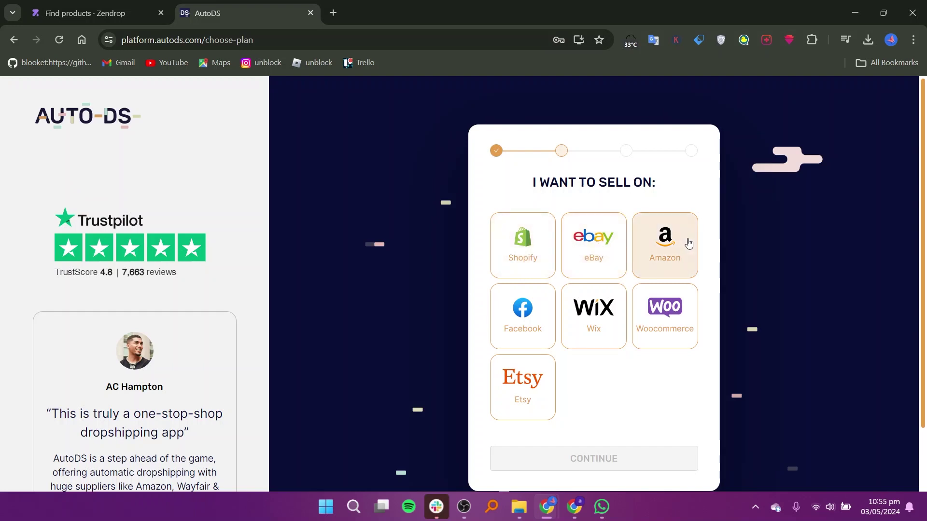
Continue past the AutoDS selling-platform step to the package pricing page
click(627, 321)
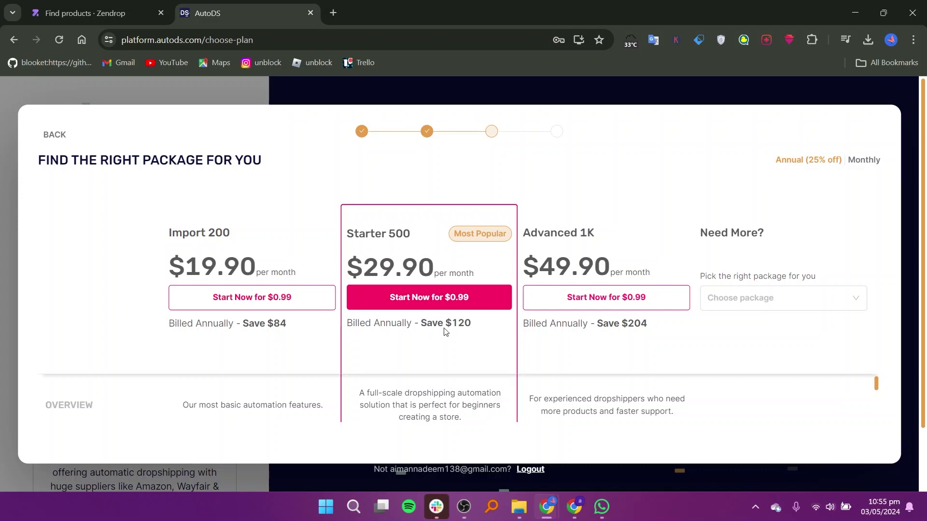
Start the $0.99 Import 200 trial to reach its payment-method checkout
click(601, 298)
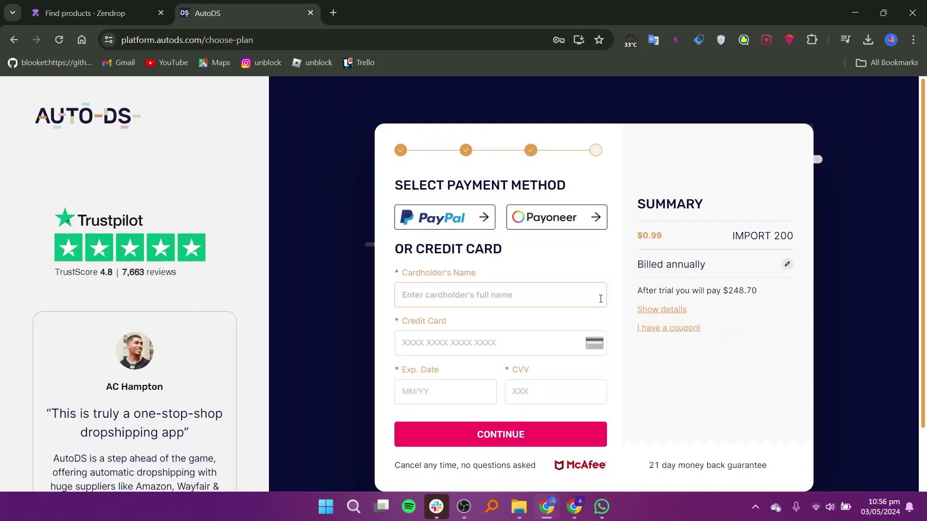